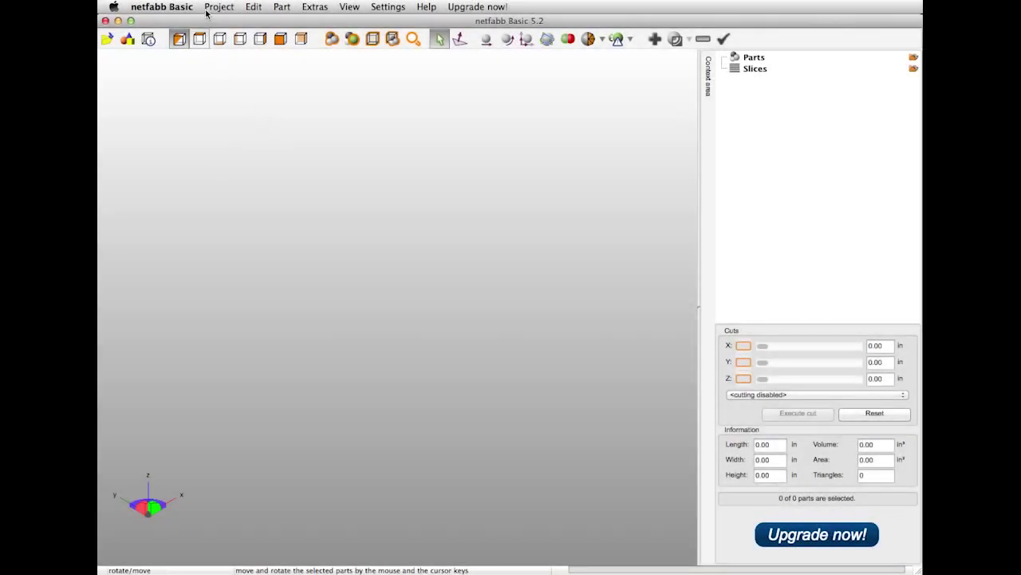
- Pick pfx_model_with_errors.stl from the bad models folder in the Add part dialog
click(217, 7)
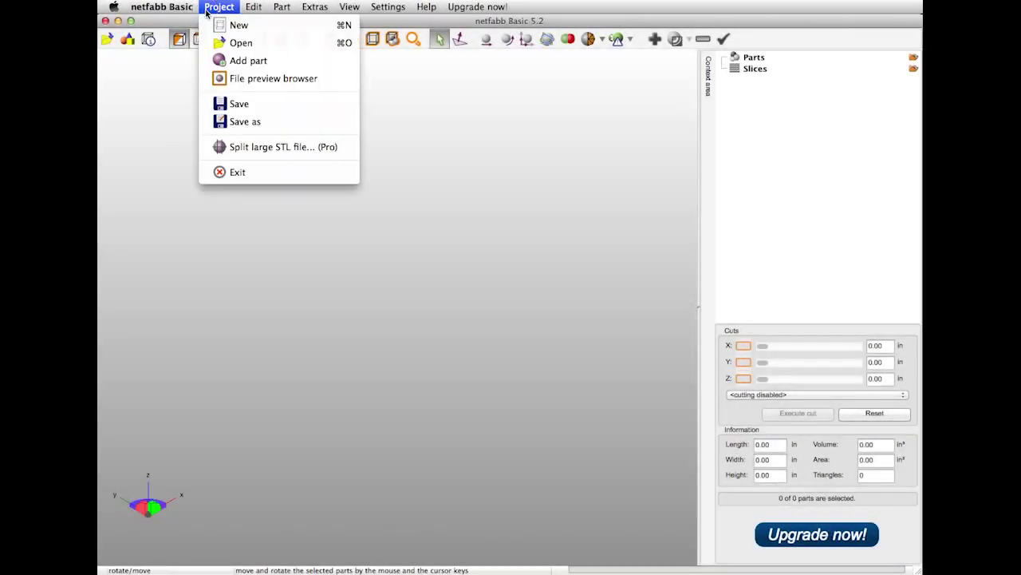
click(230, 67)
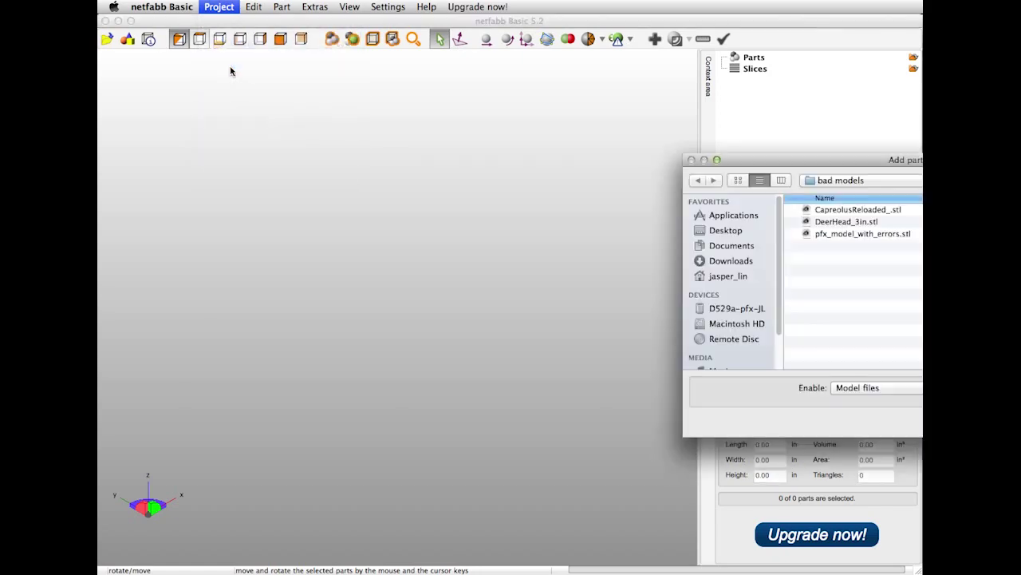
drag(796, 165, 515, 122)
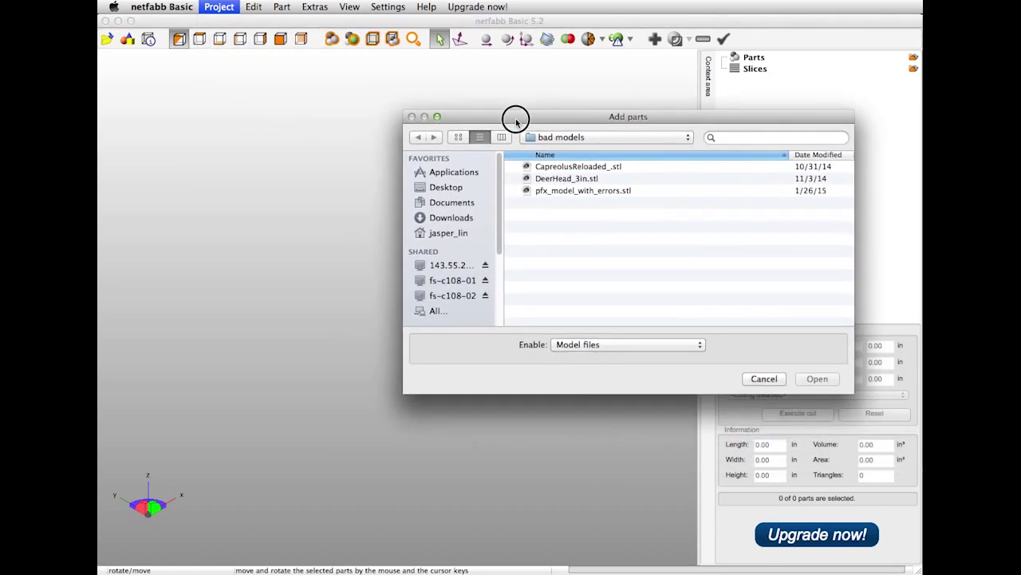
click(695, 343)
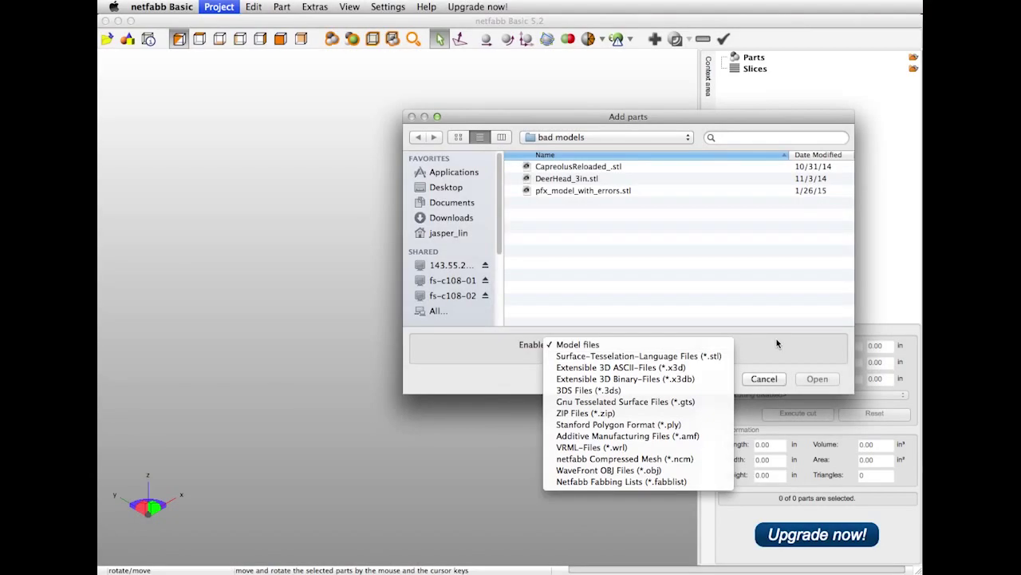
click(695, 267)
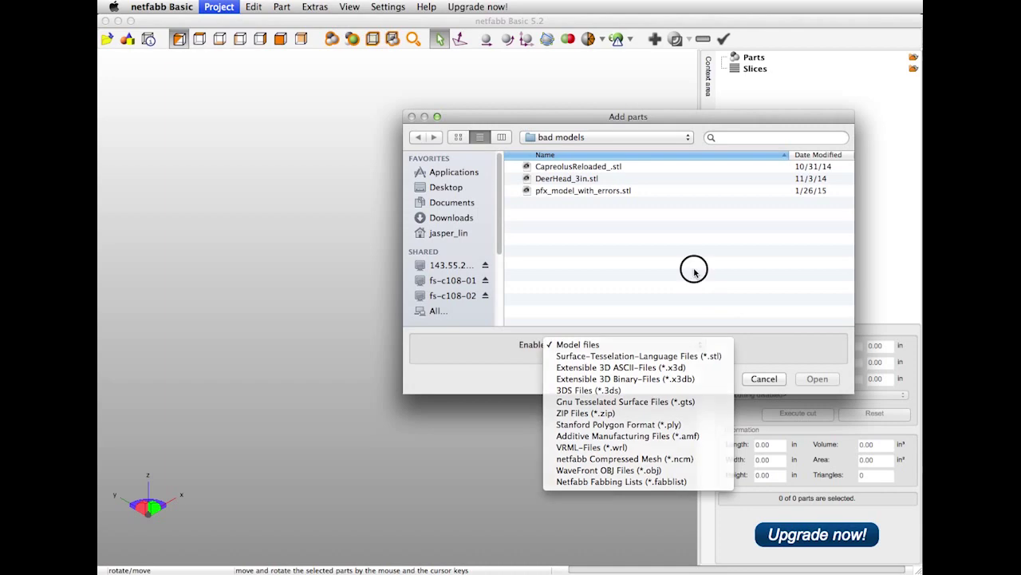
click(608, 192)
- Load the chosen model, then zoom and orbit to inspect the printfx lettering up close
click(817, 379)
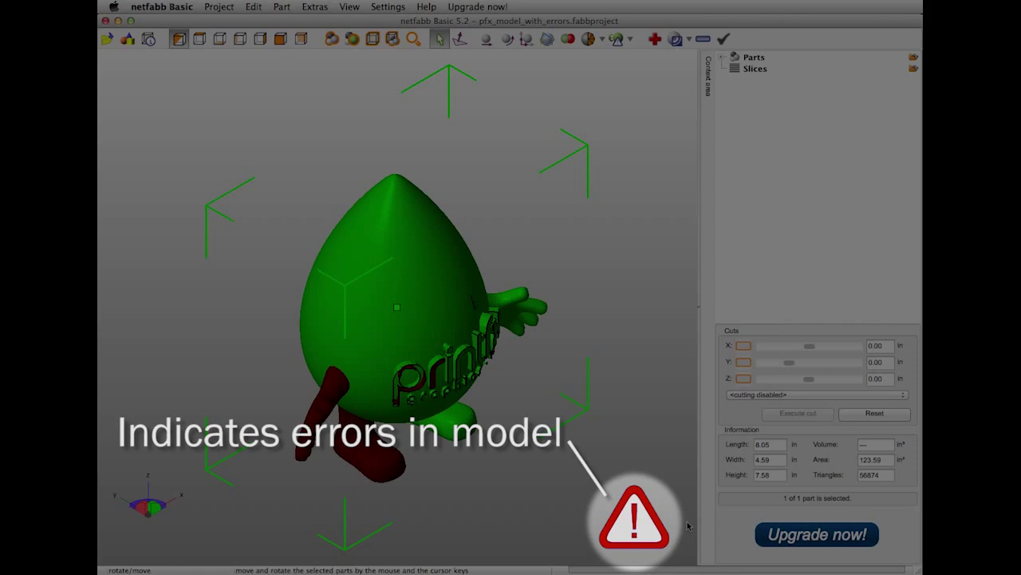
scroll(378, 403, up, 5)
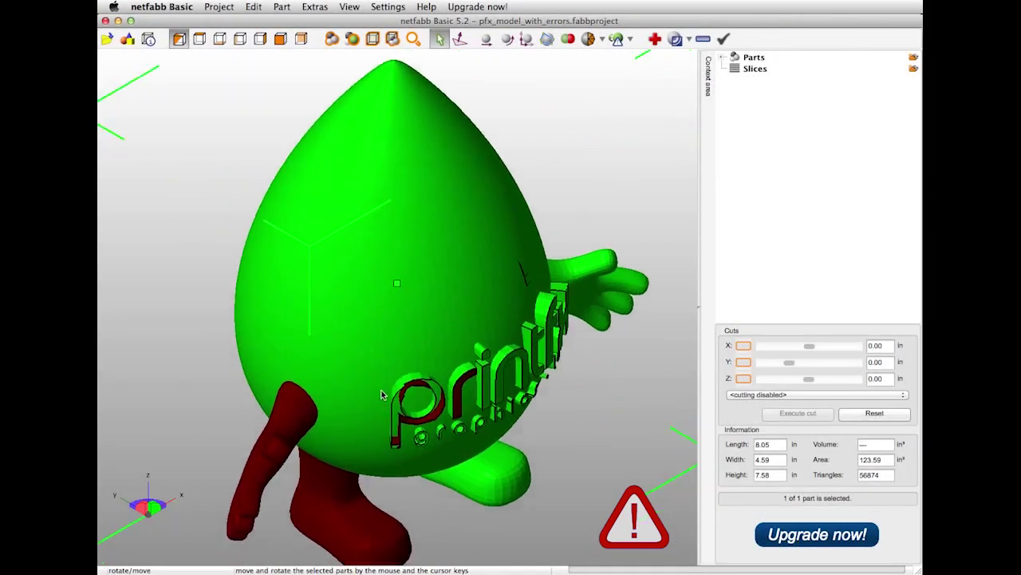
right_drag(381, 394, 408, 295)
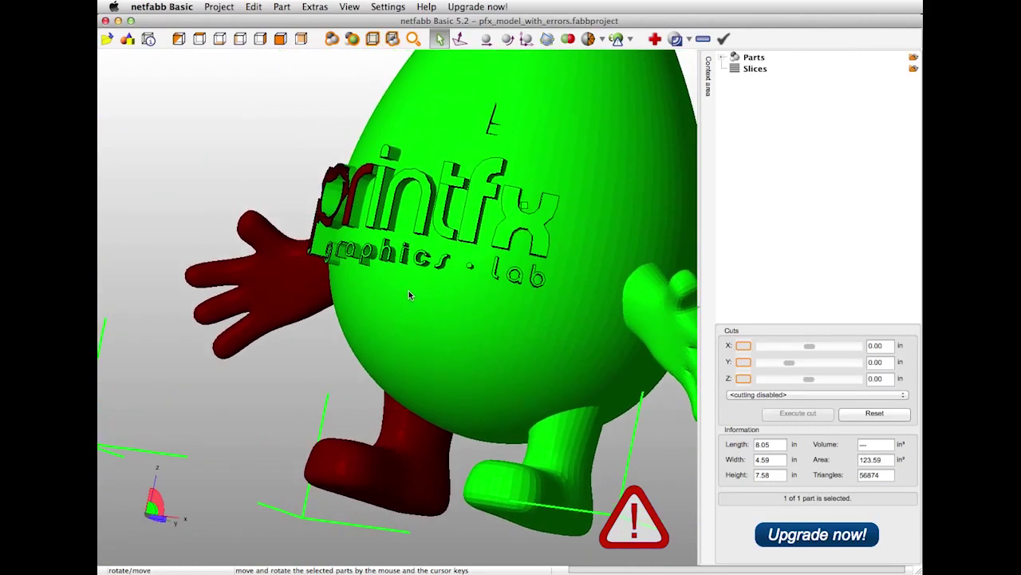
scroll(407, 294, up, 3)
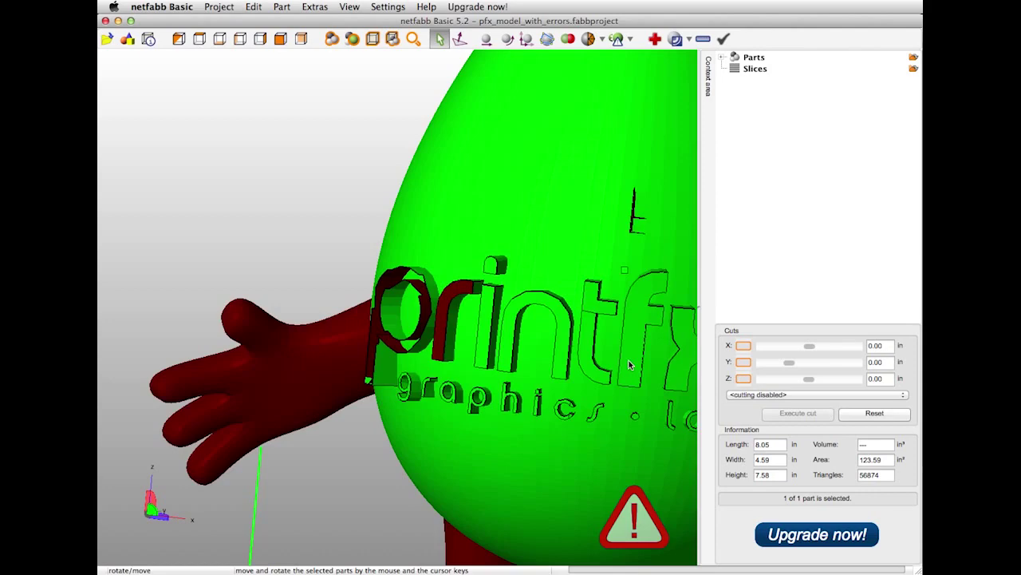
scroll(638, 375, down, 5)
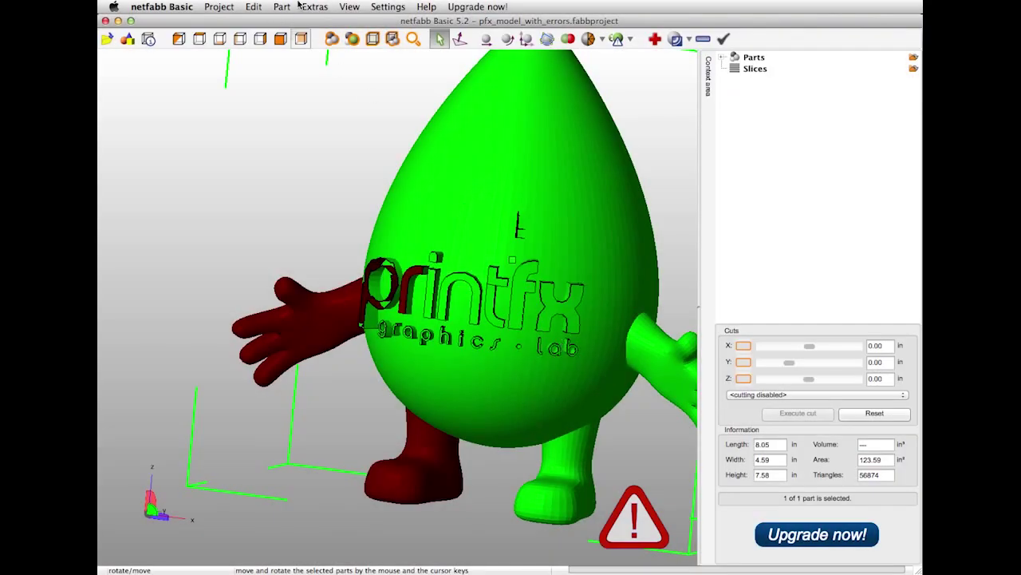
- Run Extras > New analysis > Standard analysis on the pfx part
click(313, 7)
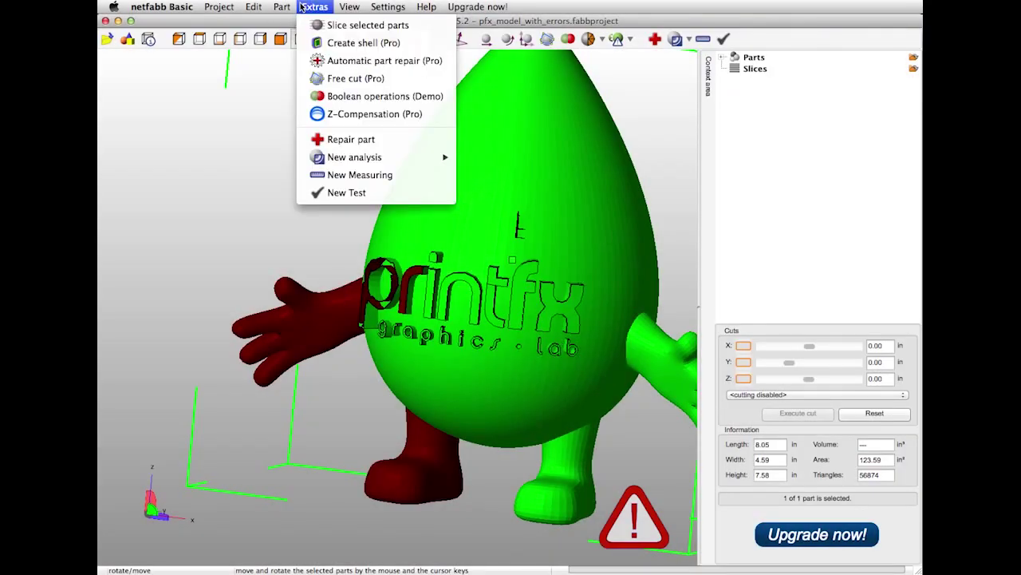
mouse_move(436, 155)
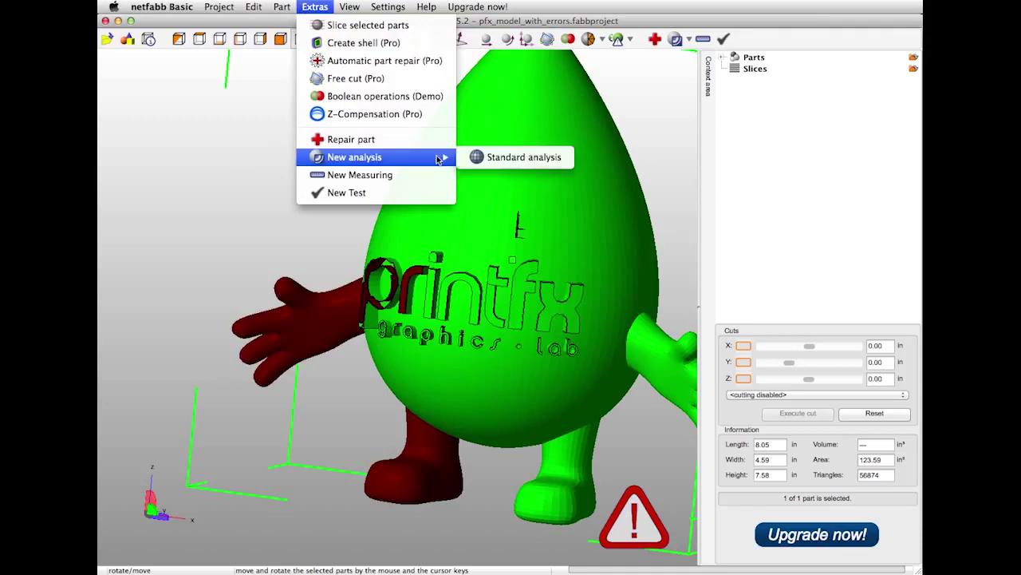
click(499, 159)
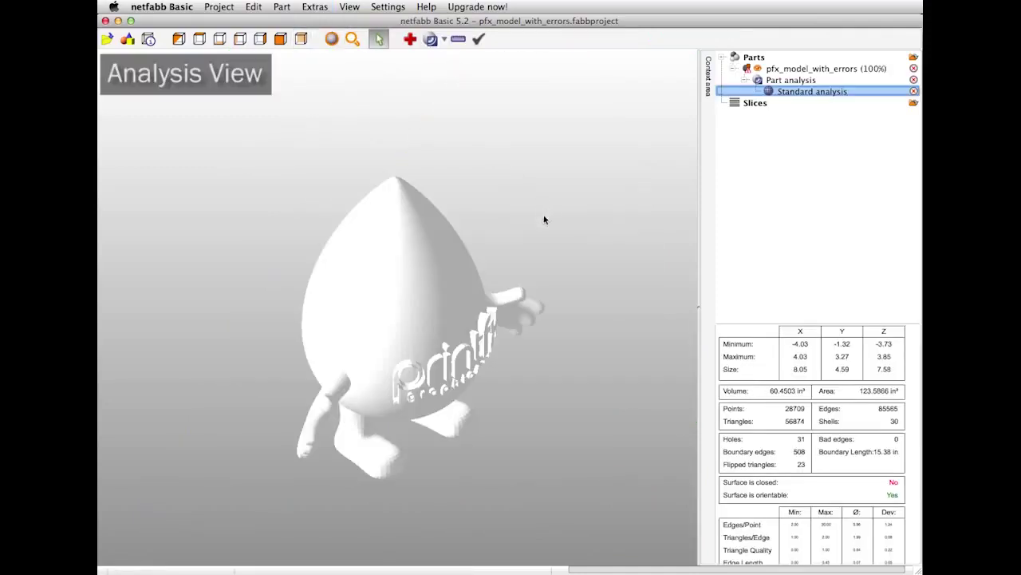
- Review the analysis statistics (31 holes, 23 flipped triangles), then return to the normal view
scroll(370, 487, up, 3)
right_drag(370, 487, 375, 380)
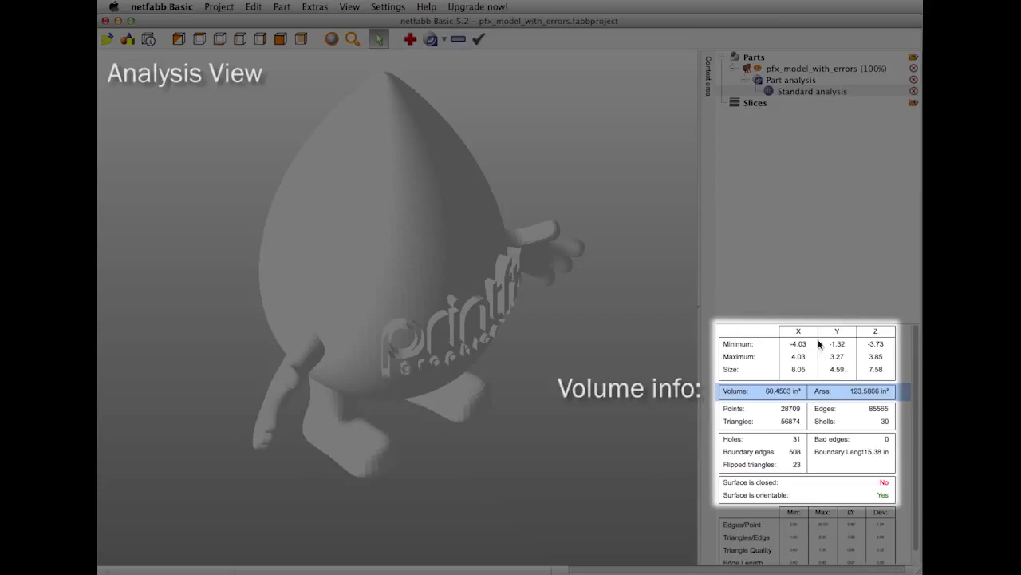
click(780, 356)
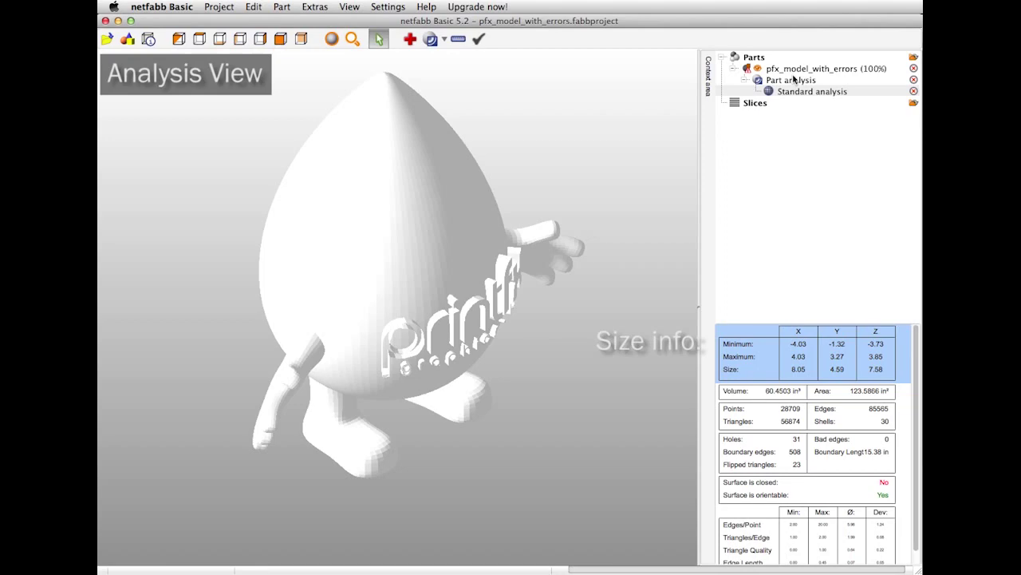
click(794, 69)
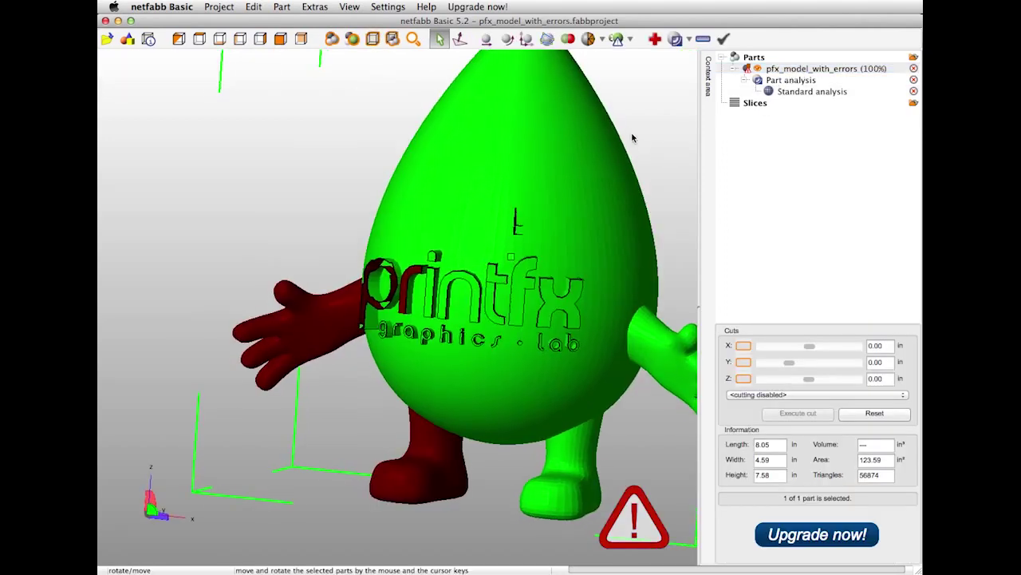
right_drag(631, 137, 567, 226)
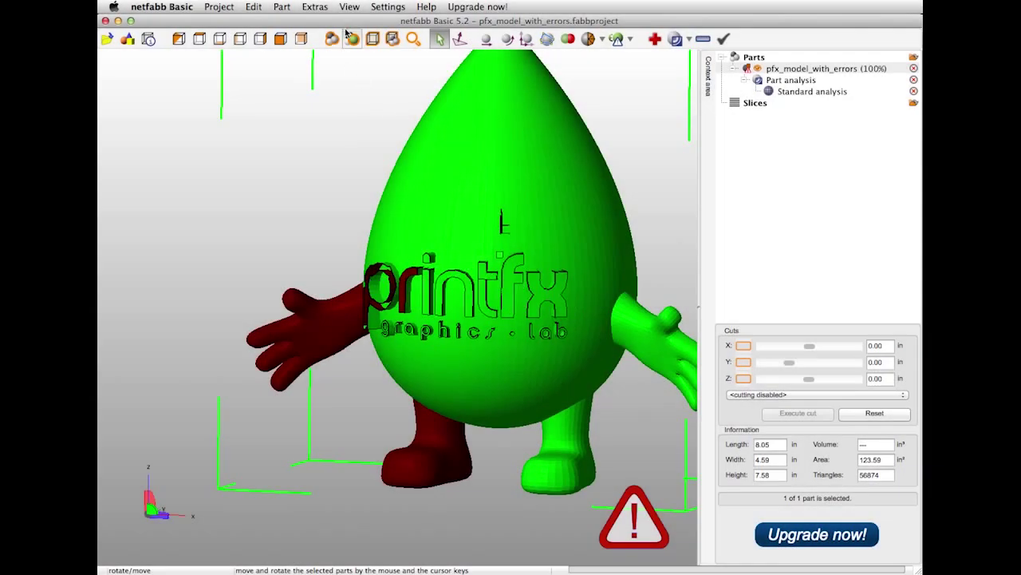
- Start Extras > Repair part and zoom onto the printfx logo's triangle mesh
click(314, 7)
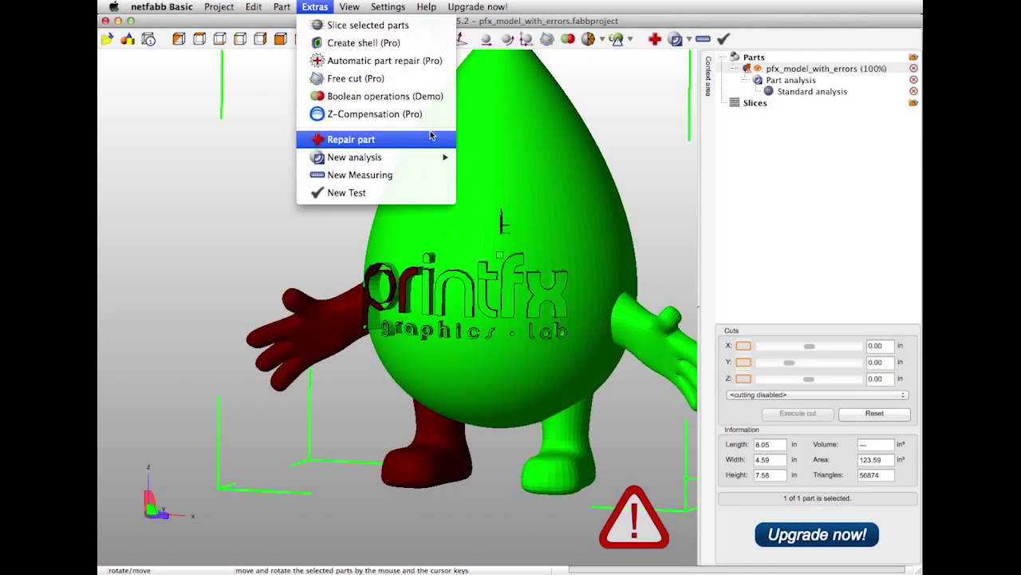
click(430, 139)
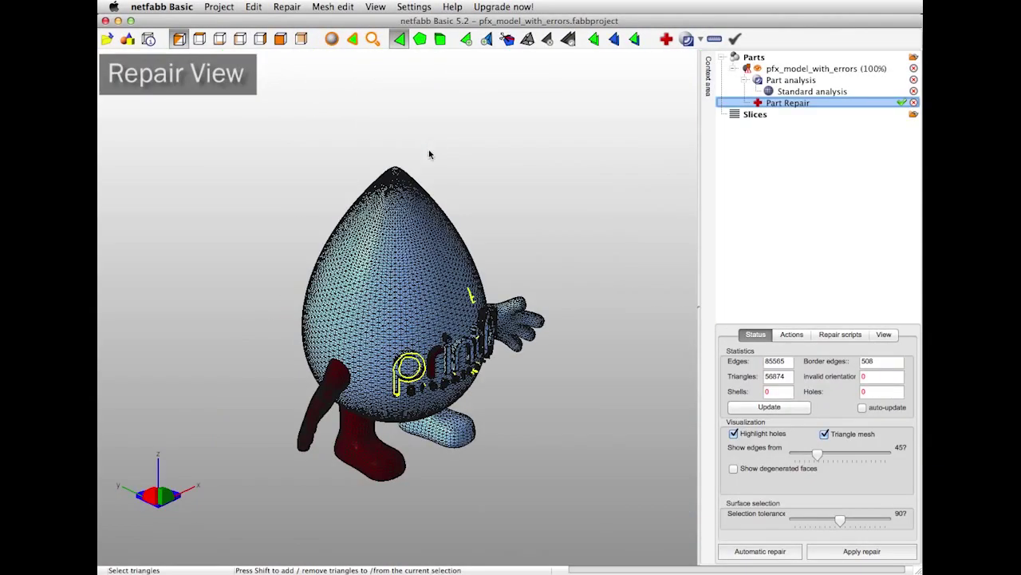
right_drag(437, 507, 498, 300)
scroll(439, 463, up, 3)
scroll(437, 375, up, 3)
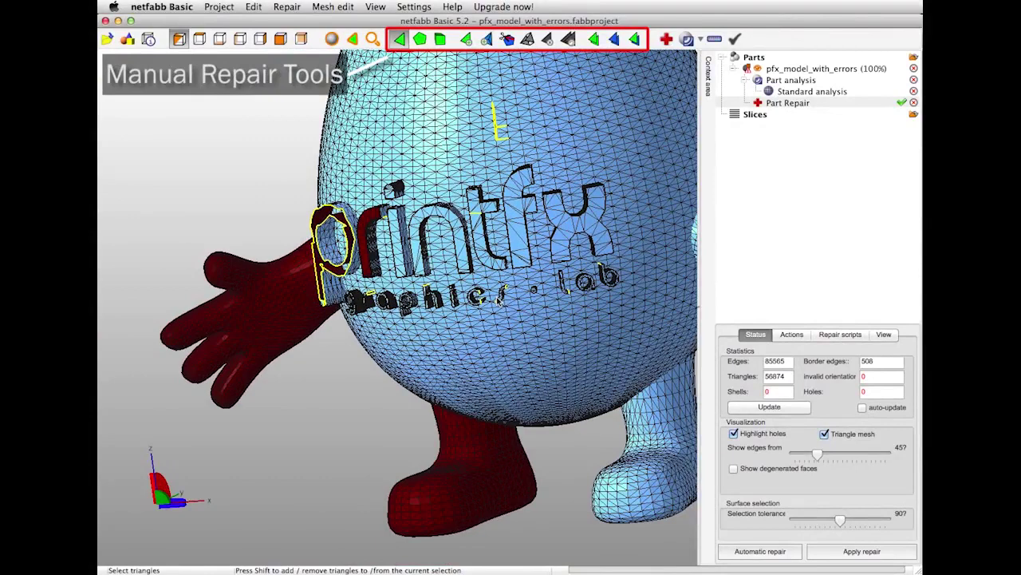
- Switch to shell selection and flip the triangles of the inverted red hand shell
click(439, 44)
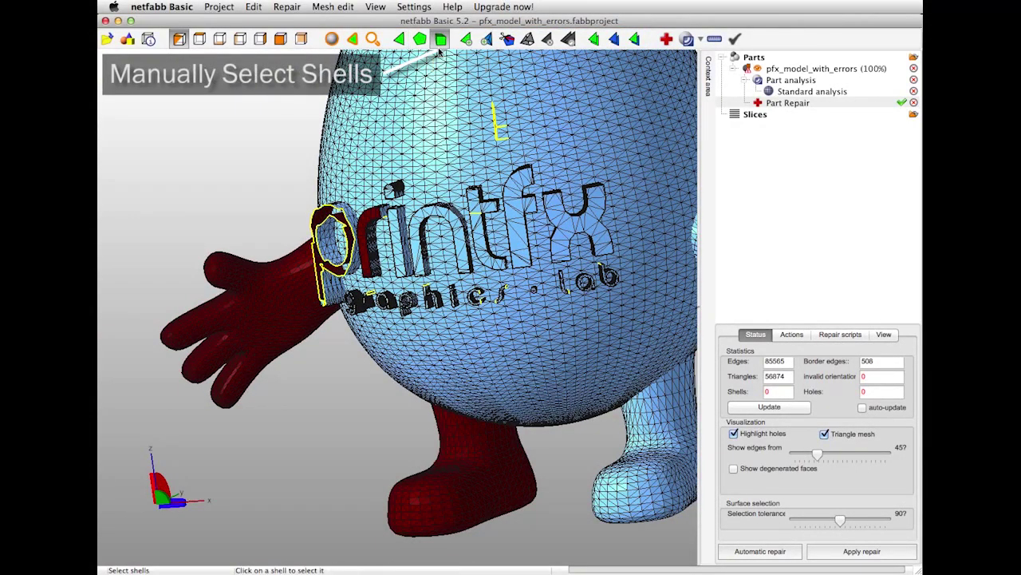
click(265, 305)
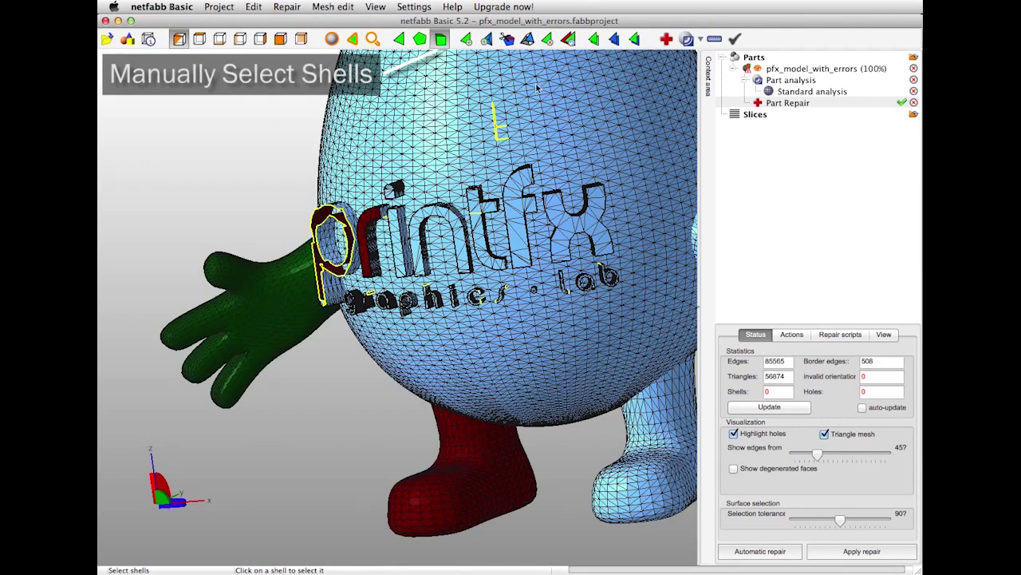
click(569, 40)
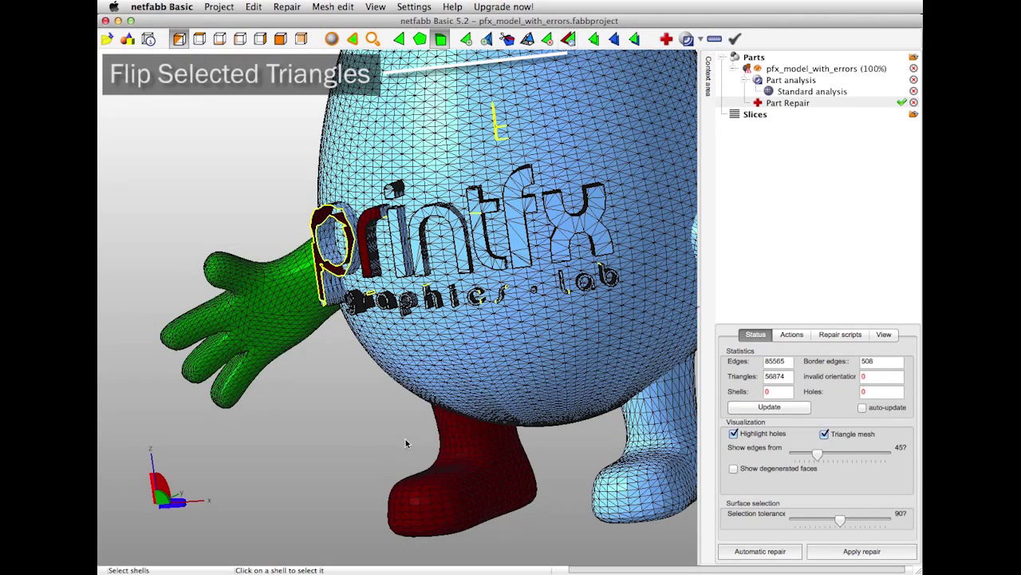
click(370, 431)
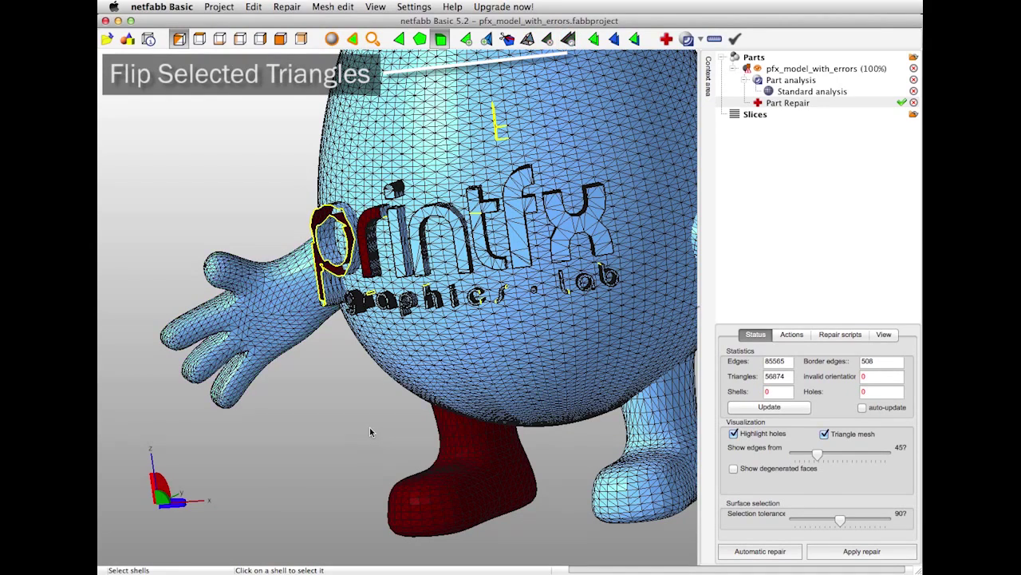
- Select the red leg shell and flip its triangles to face outward
click(462, 441)
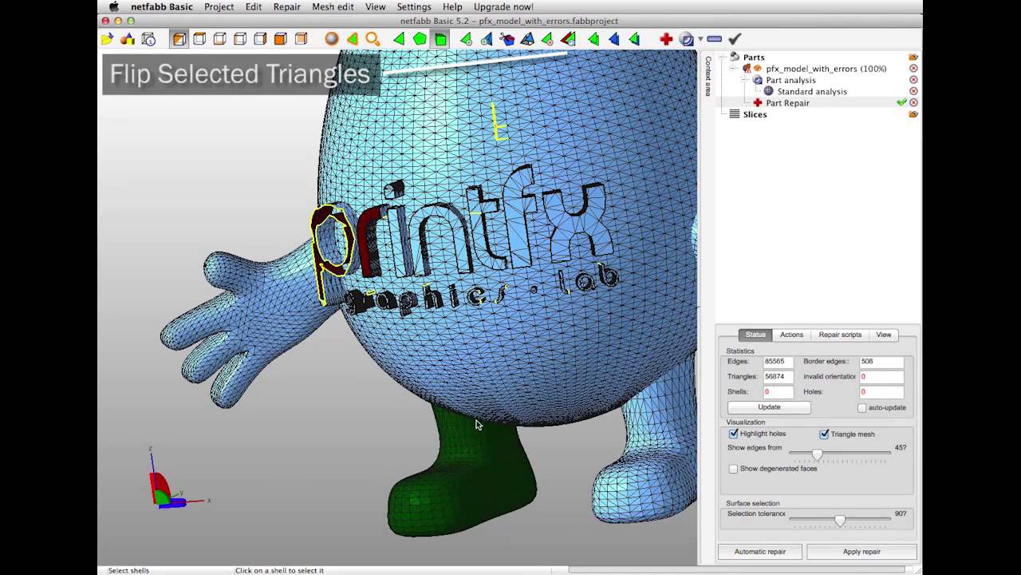
middle_drag(460, 276, 426, 248)
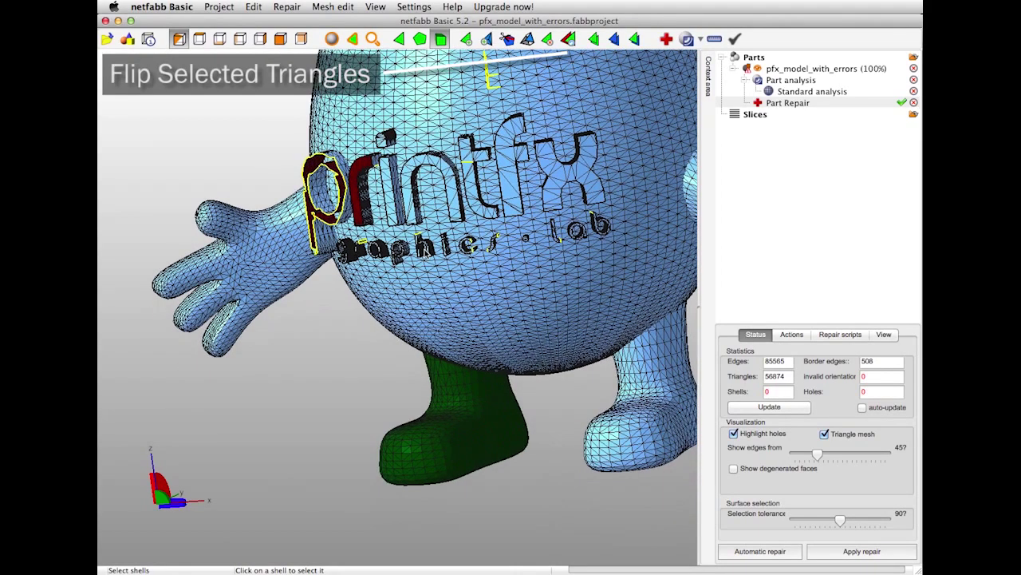
click(572, 40)
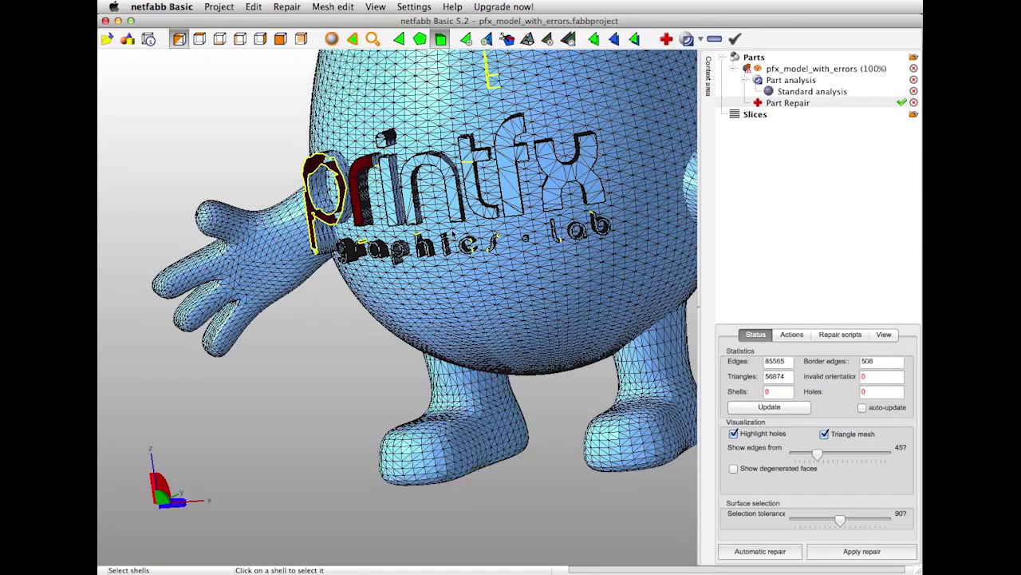
right_drag(350, 308, 448, 56)
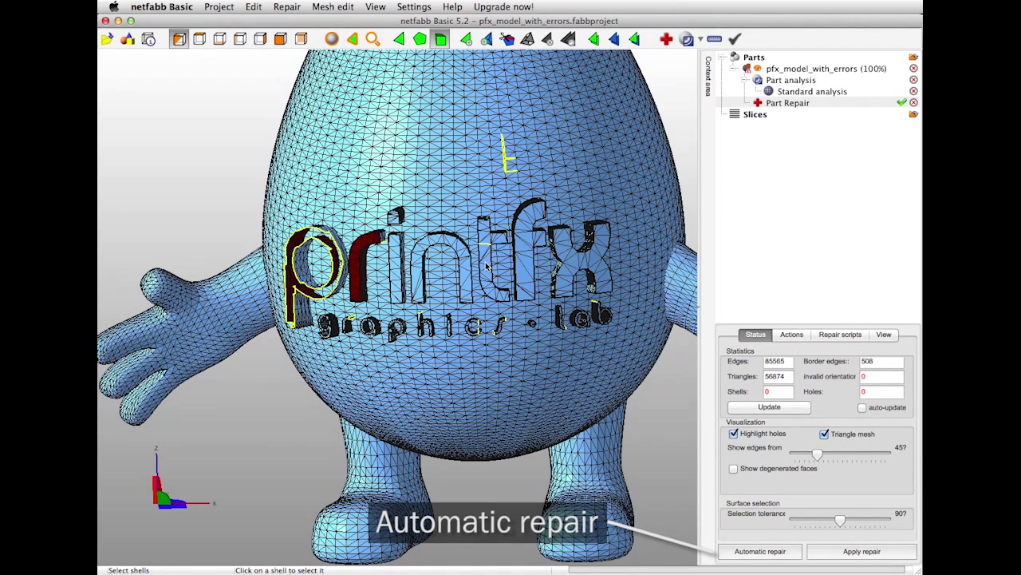
- Execute the Default automatic repair, leaving 0 border edges, then choose Apply repair
click(799, 554)
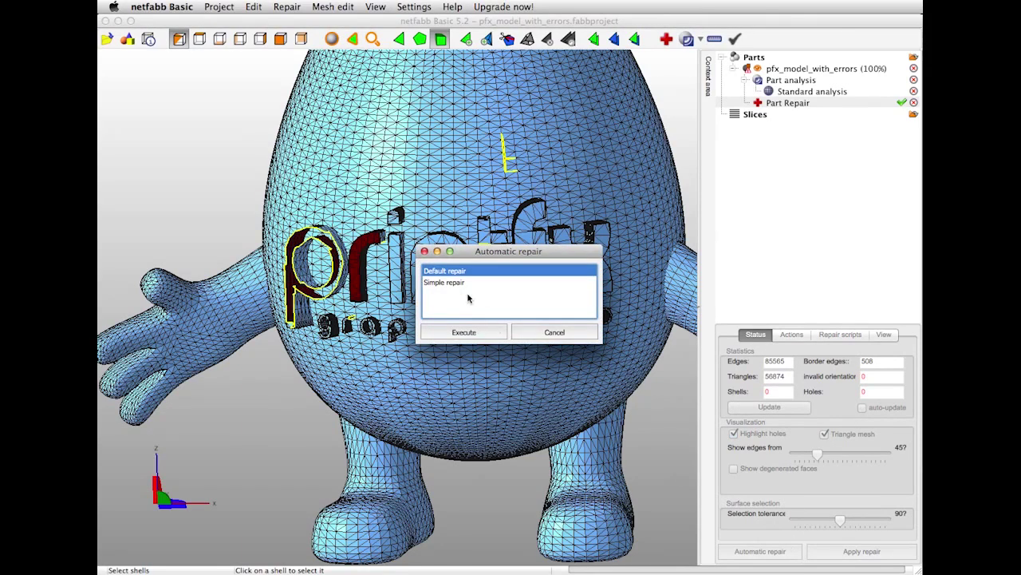
click(464, 332)
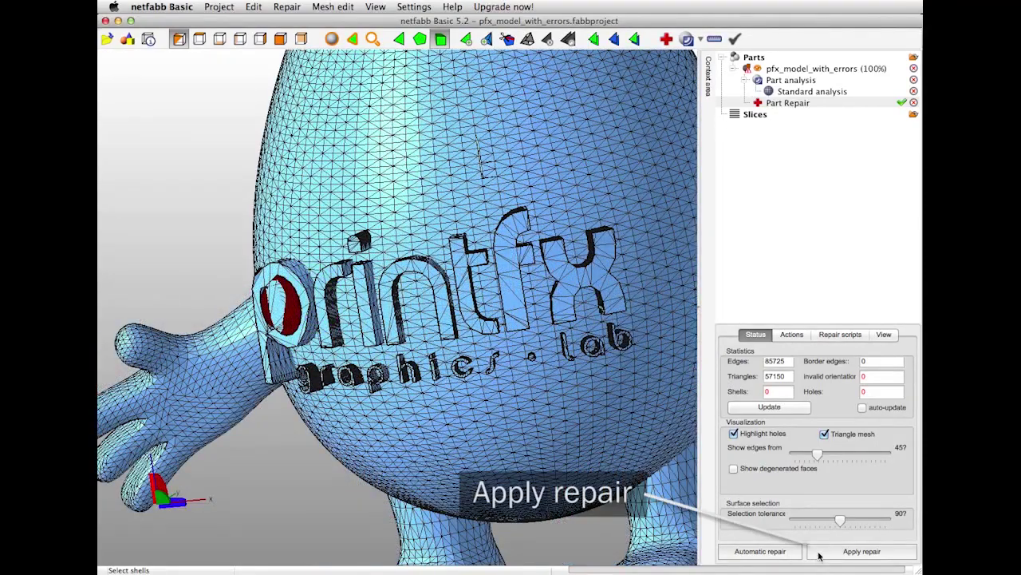
click(820, 554)
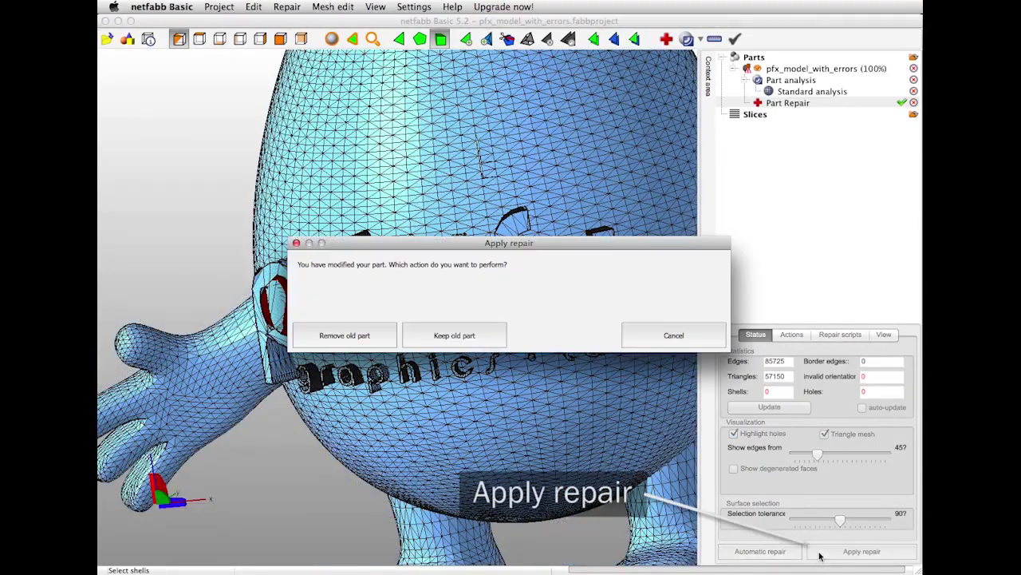
- Apply the repair with Remove old part, then zoom in on the patched lettering hole
click(344, 335)
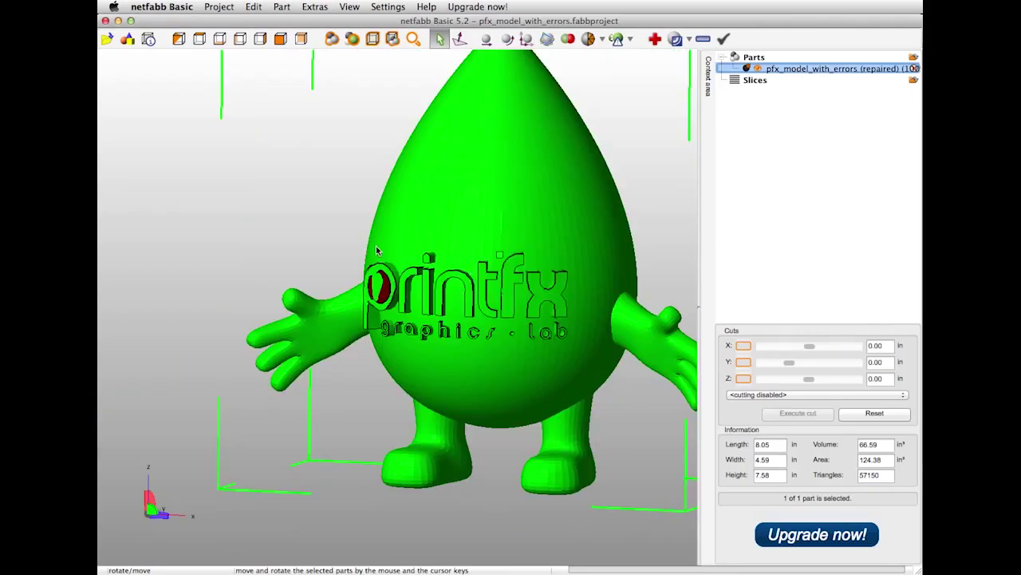
scroll(371, 248, up, 5)
scroll(494, 232, up, 5)
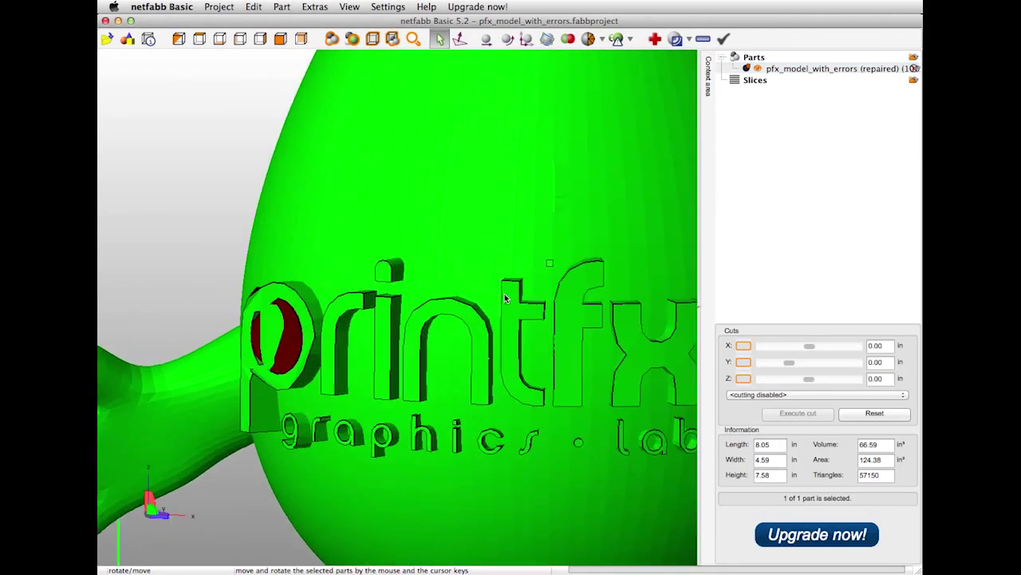
scroll(453, 303, up, 3)
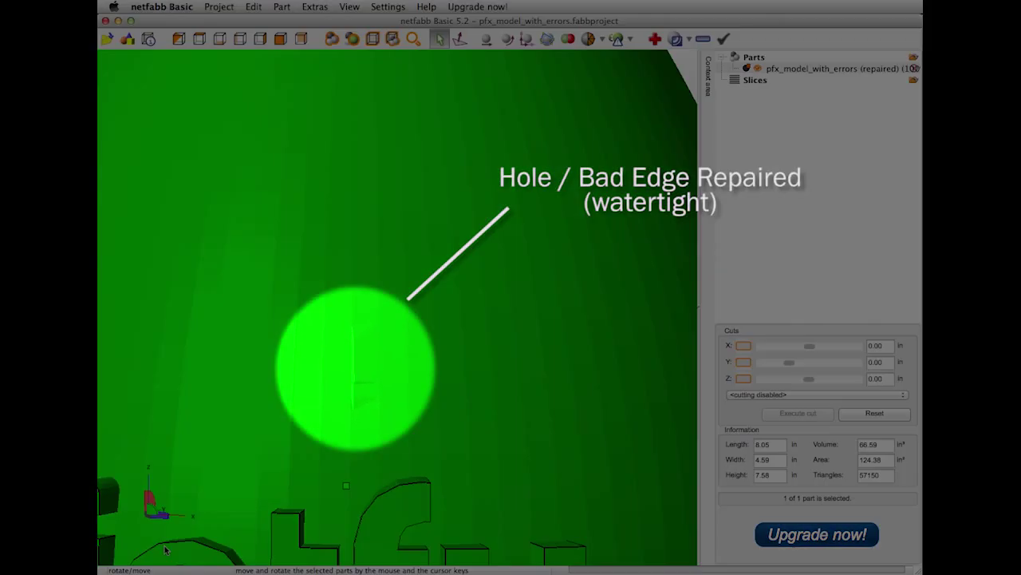
scroll(467, 258, down, 5)
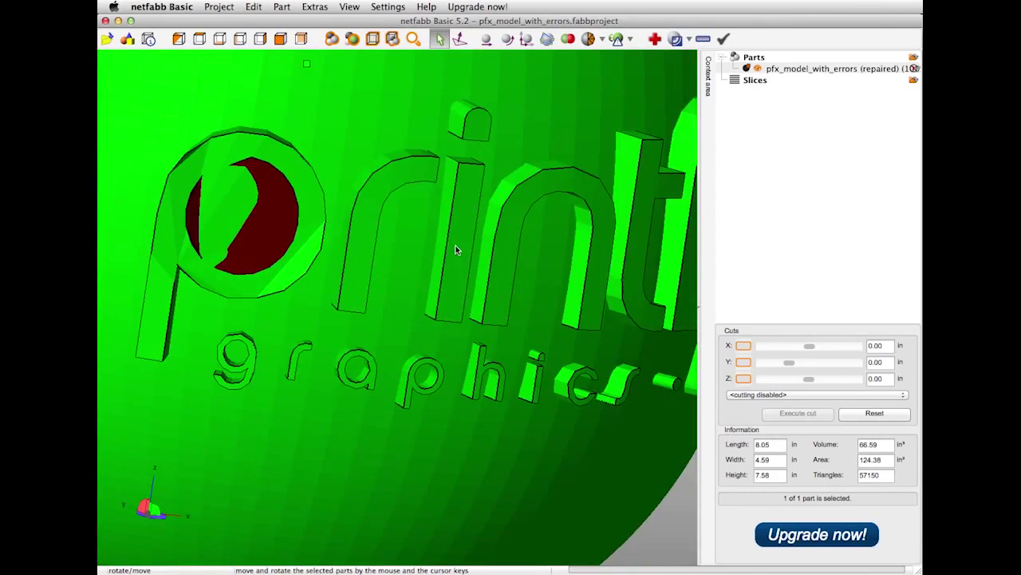
right_drag(456, 250, 406, 359)
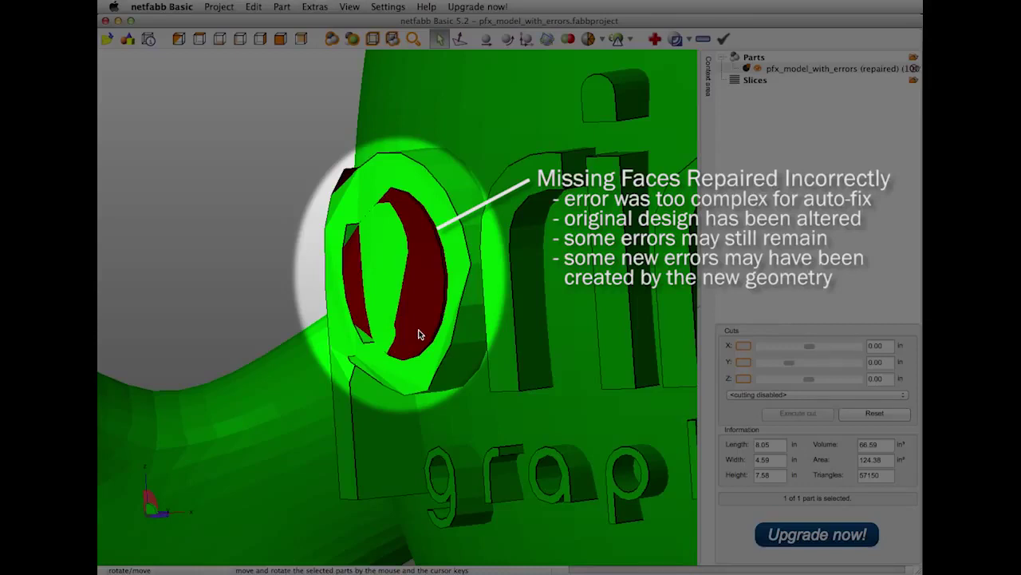
scroll(424, 327, down, 10)
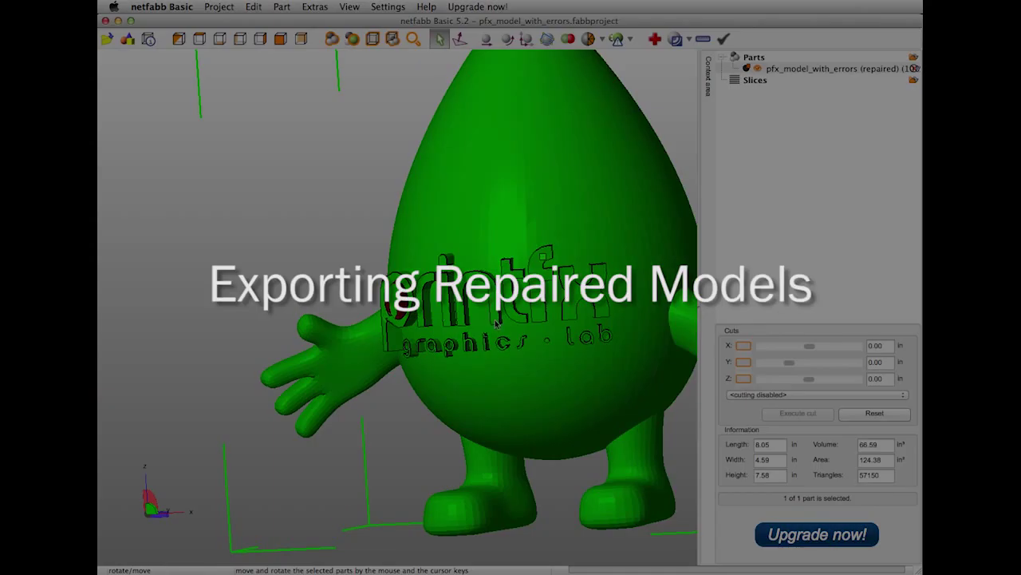
- Export the repaired part as STL 'pfx_model_with_errors (repaired)' into the bad models folder
right_drag(497, 324, 525, 322)
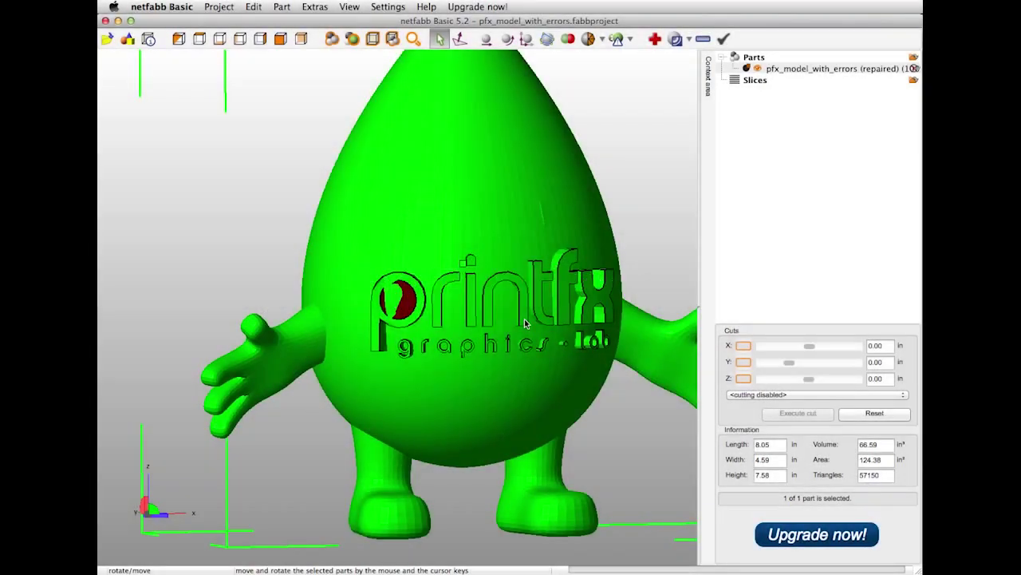
click(281, 6)
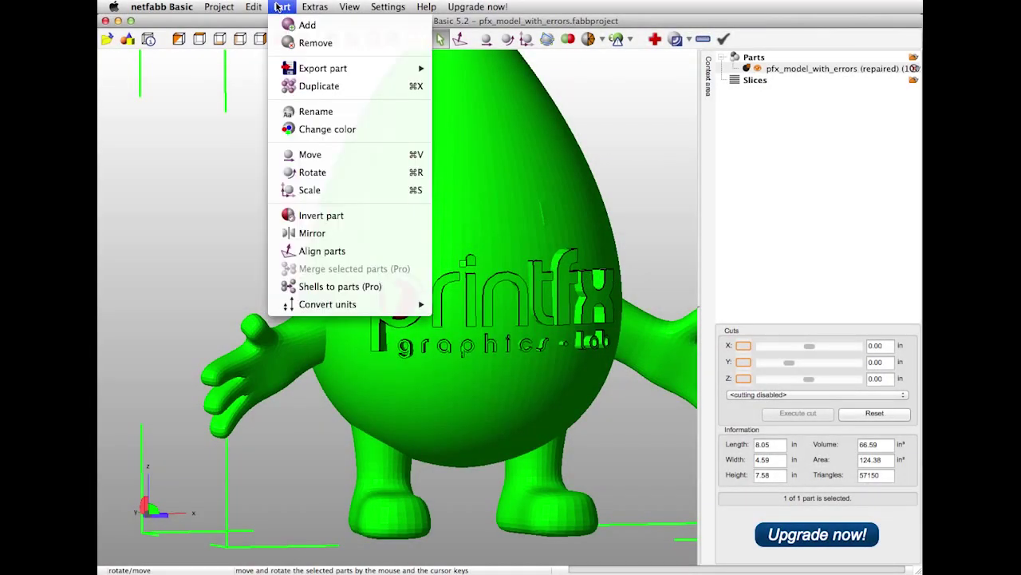
mouse_move(322, 69)
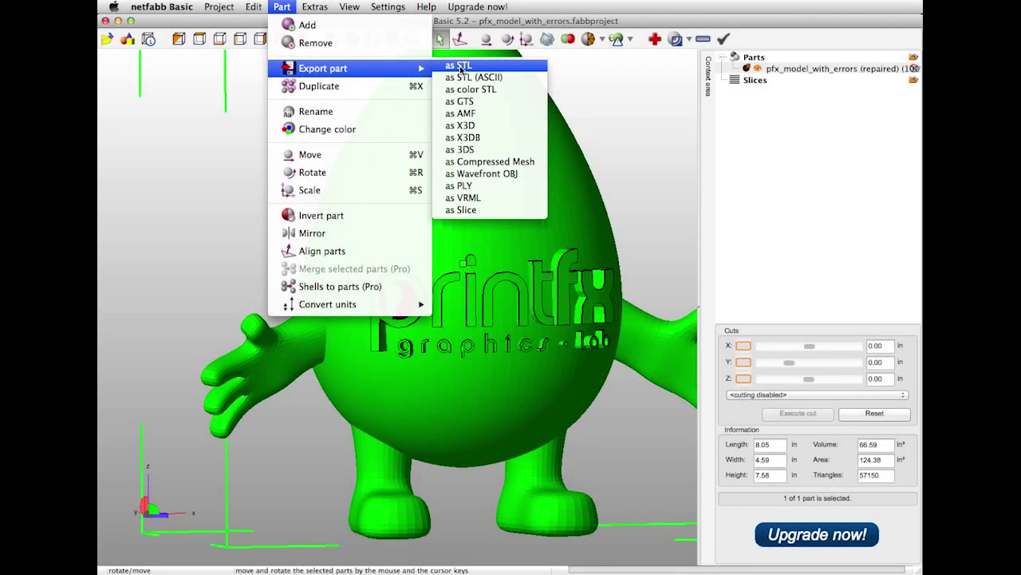
click(460, 65)
drag(870, 193, 443, 178)
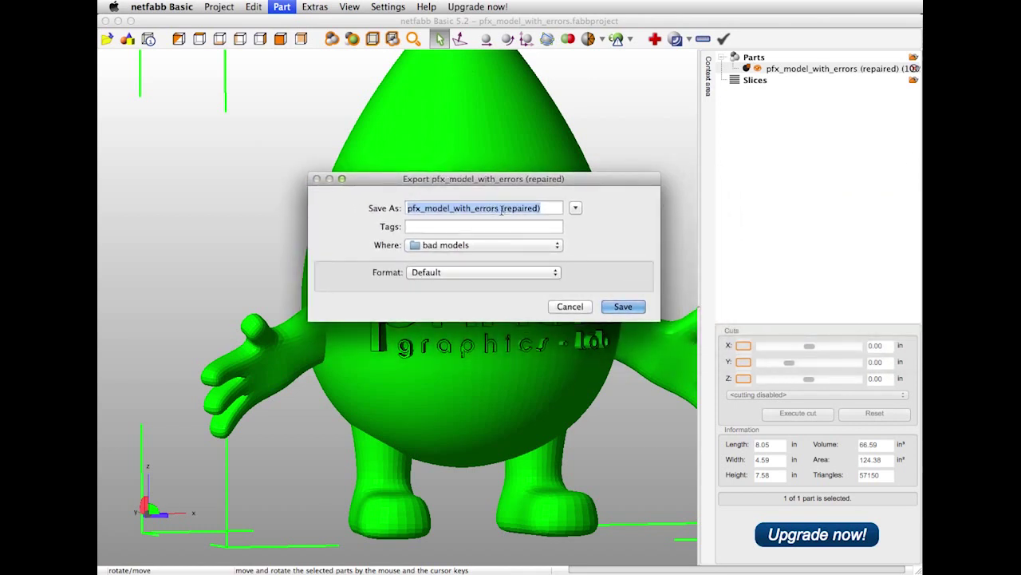
click(630, 306)
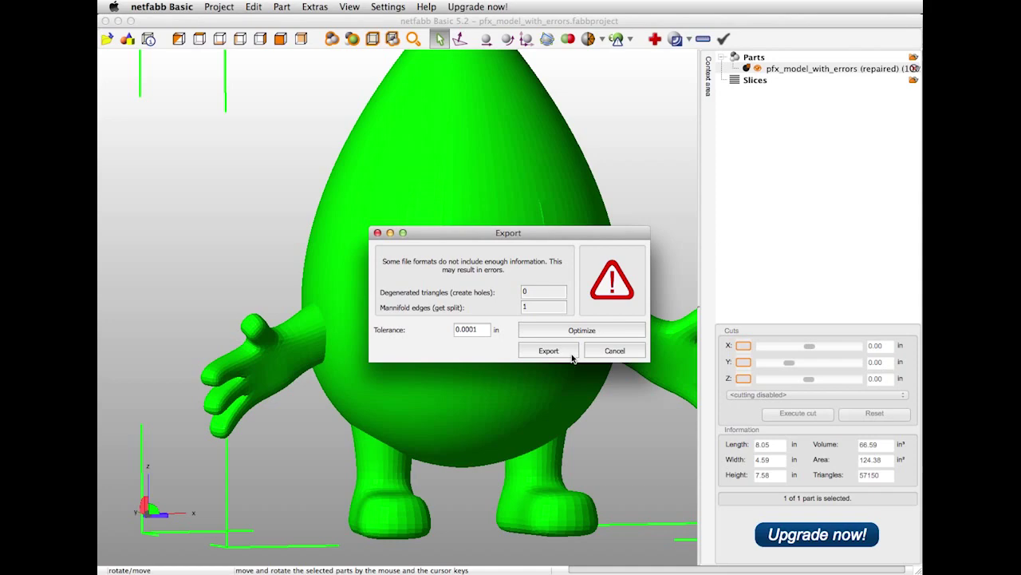
click(570, 356)
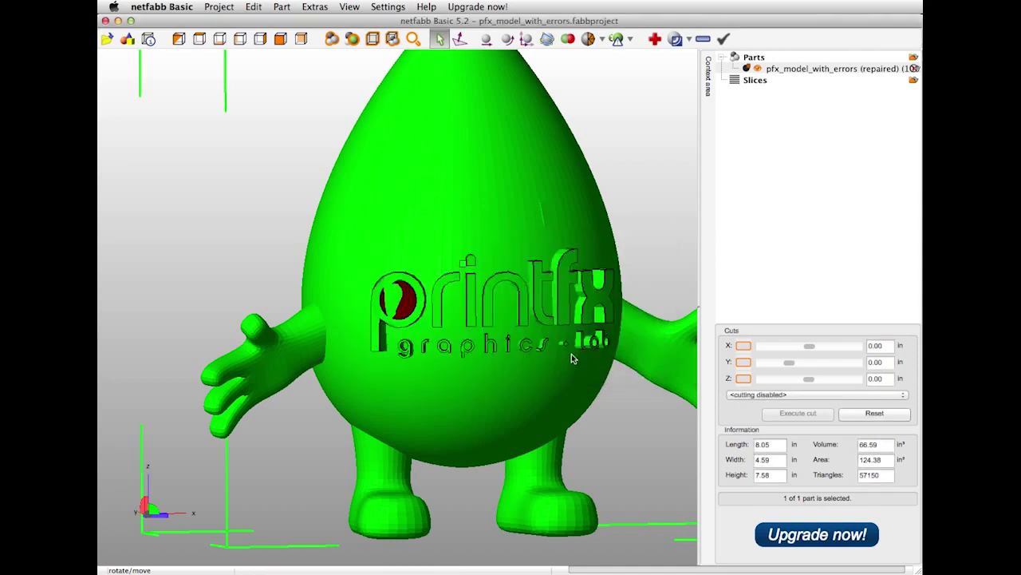